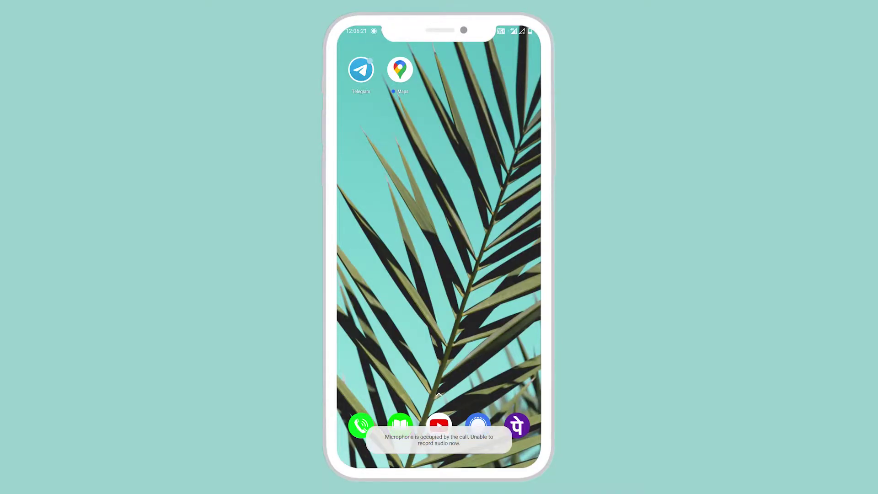
Reach Telegram's Privacy and Security settings from the main menu's Settings entry.
left_click(361, 69)
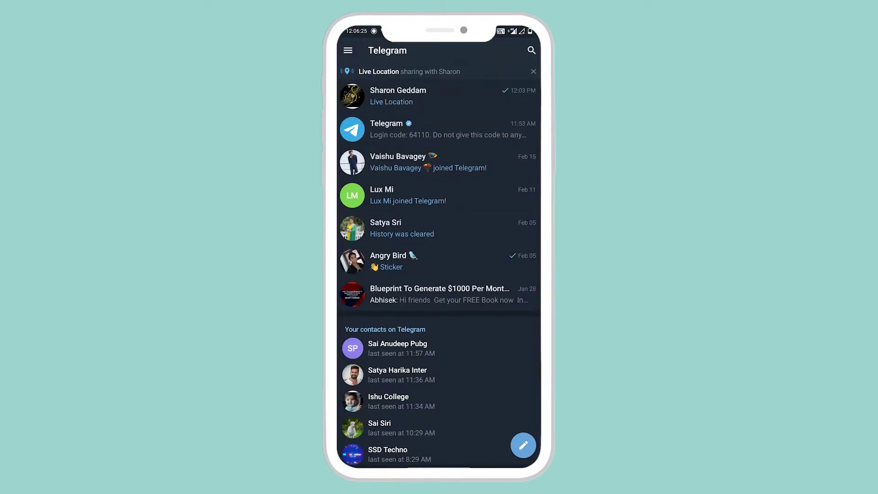
left_click(348, 50)
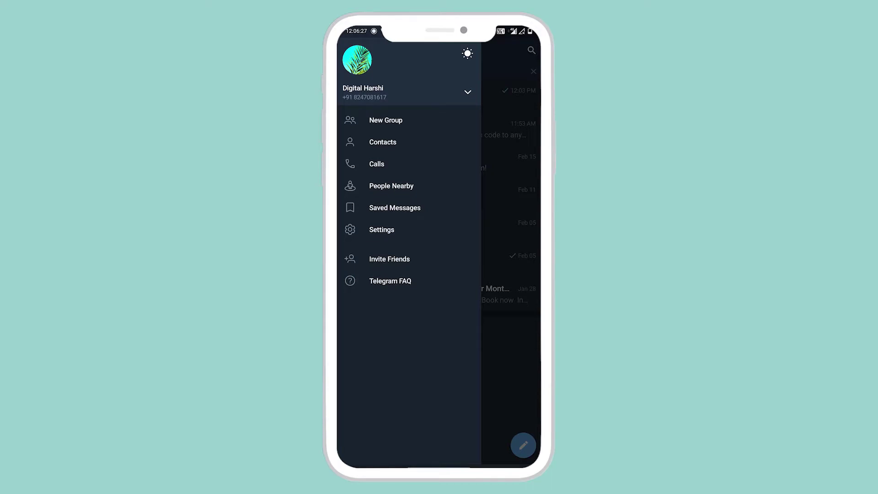
left_click(357, 60)
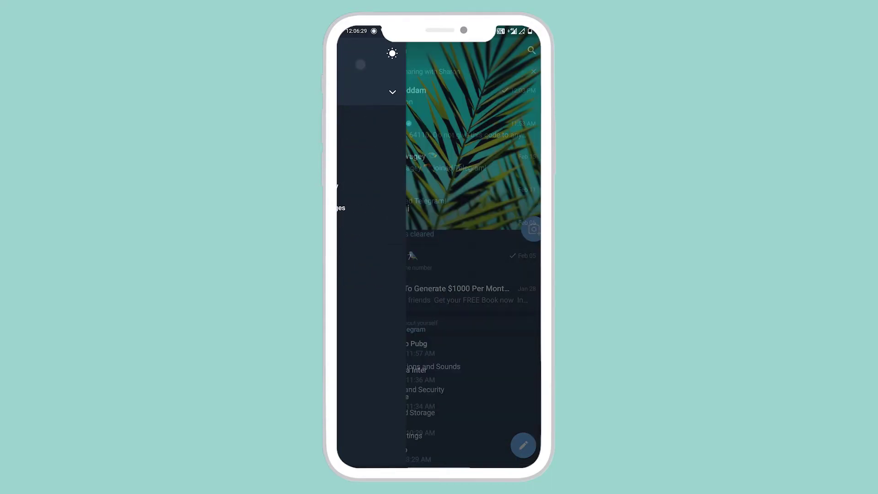
left_click_drag(414, 415, 415, 249)
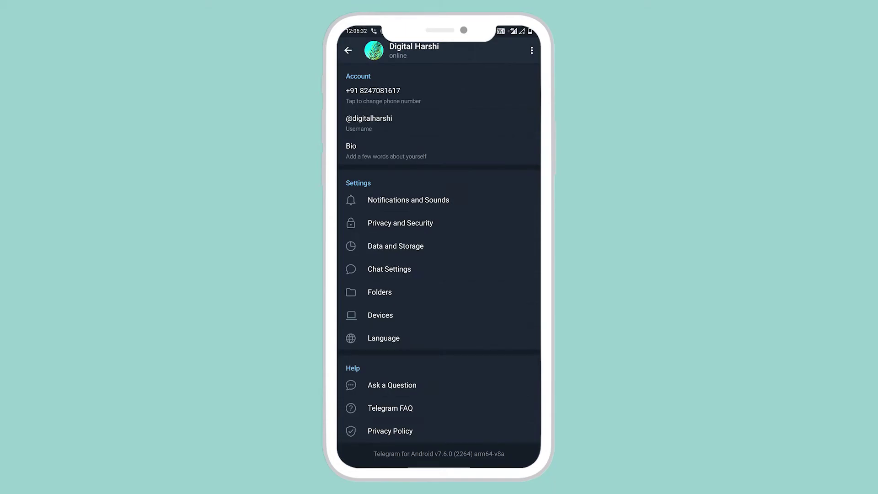
left_click(425, 223)
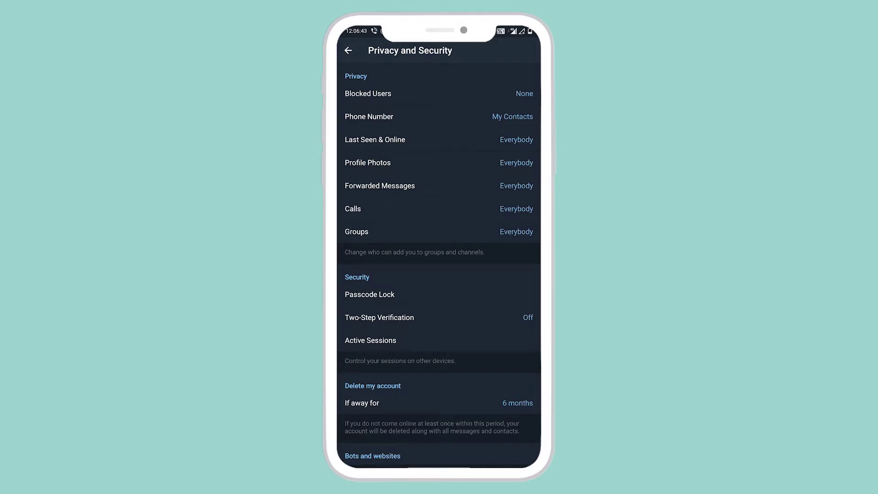
Bring up the Last Seen & Online visibility choices: Everybody, My Contacts, Nobody.
left_click(375, 140)
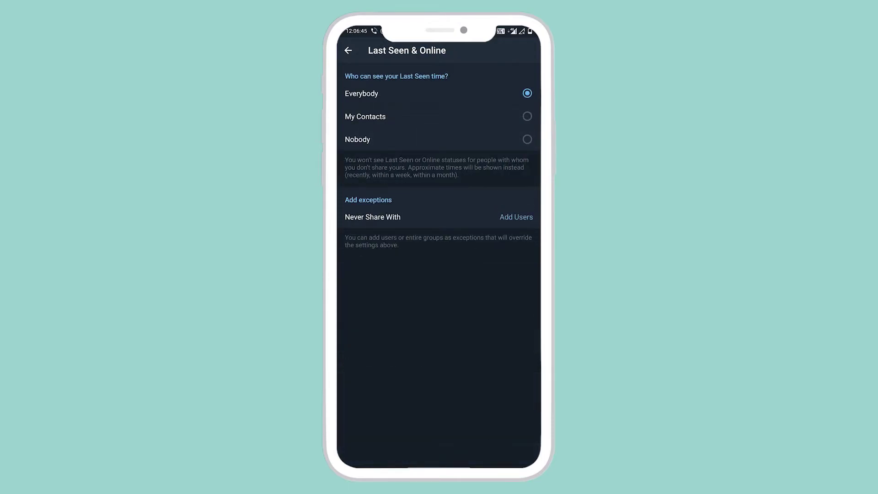